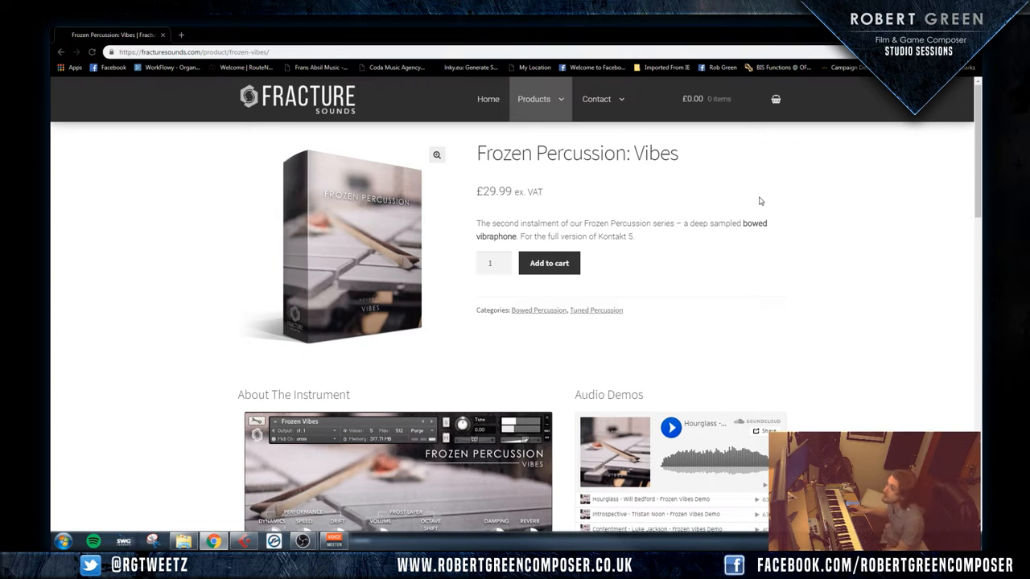
{"action": "scroll", "coordinate": [781, 237], "scroll_direction": "down", "scroll_amount": 2}
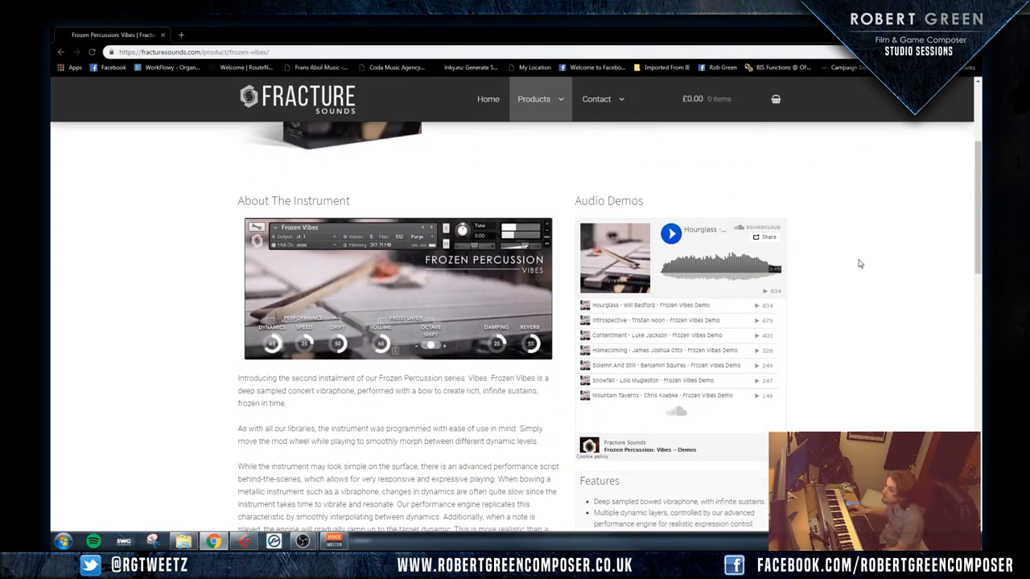
{"action": "scroll", "coordinate": [865, 265], "scroll_direction": "up", "scroll_amount": 2}
{"action": "scroll", "coordinate": [867, 266], "scroll_direction": "up", "scroll_amount": 1}
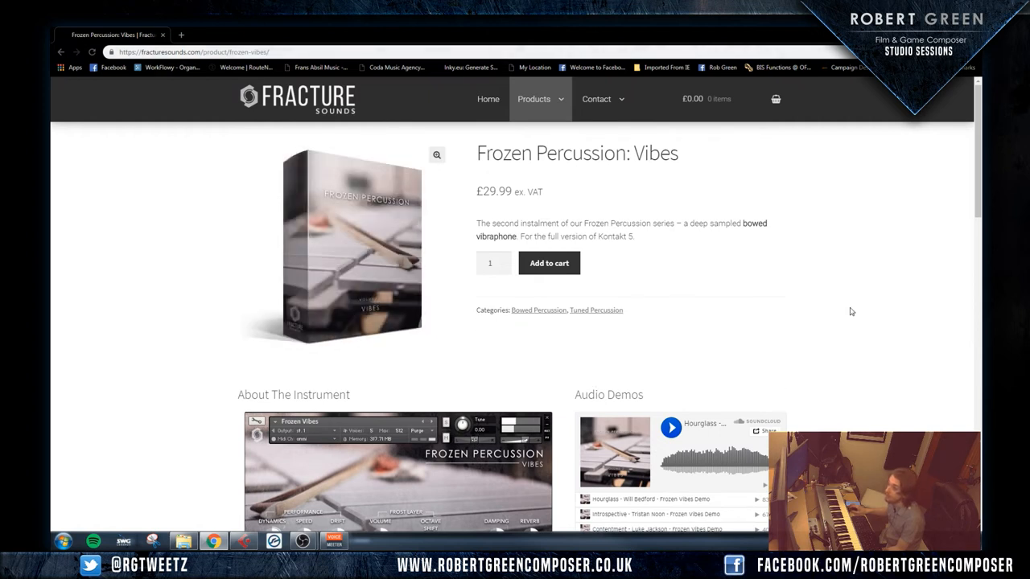
{"action": "scroll", "coordinate": [852, 312], "scroll_direction": "down", "scroll_amount": 2}
{"action": "scroll", "coordinate": [851, 312], "scroll_direction": "down", "scroll_amount": 2}
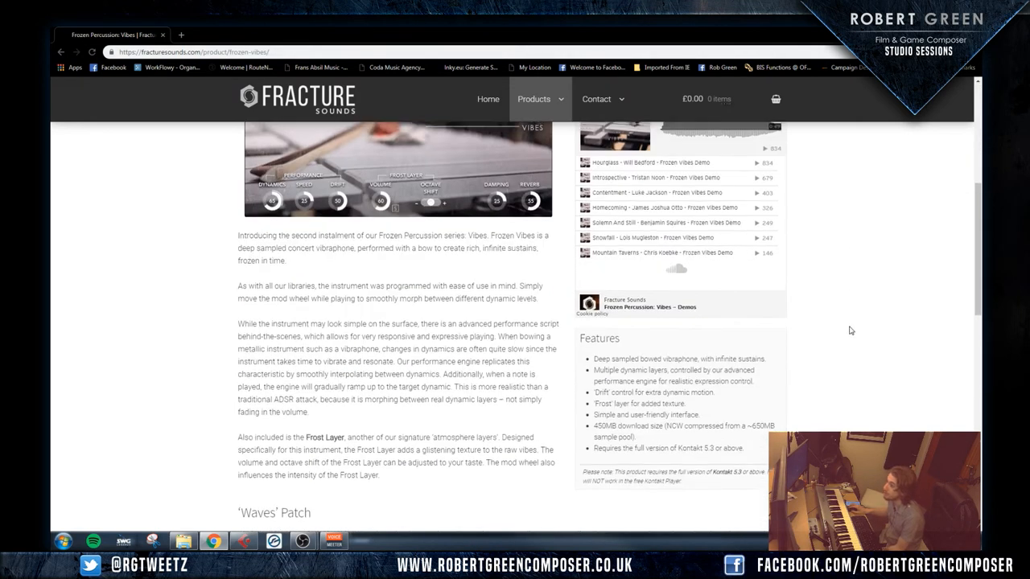
{"action": "scroll", "coordinate": [852, 331], "scroll_direction": "up", "scroll_amount": 2}
{"action": "scroll", "coordinate": [852, 331], "scroll_direction": "down", "scroll_amount": 3}
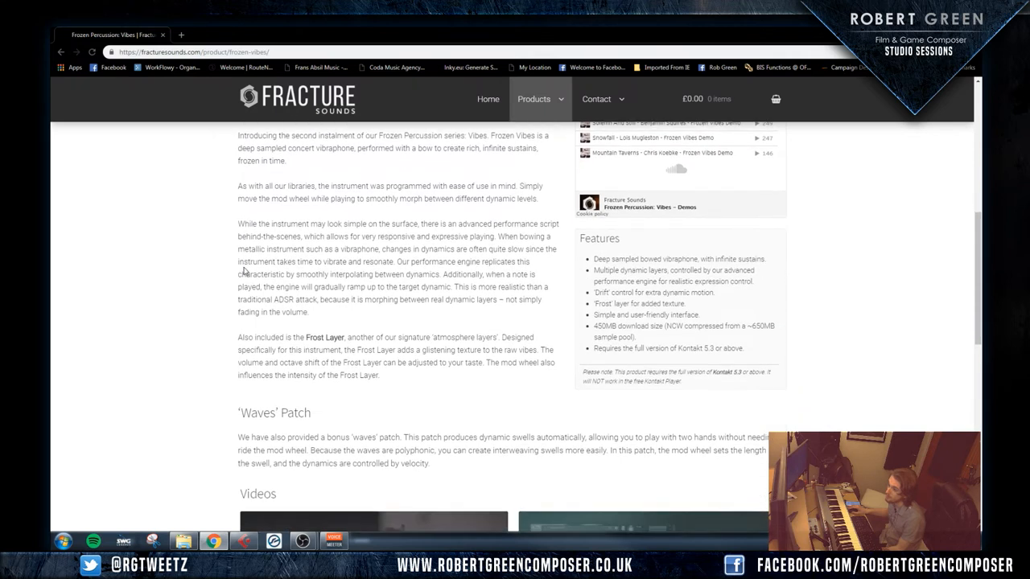
Skim the Frost Layer paragraph, then bring the Frozen Vibes product page back to the front
{"action": "mouse_move", "coordinate": [239, 340]}
{"action": "left_mouse_down"}
{"action": "mouse_move", "coordinate": [368, 351]}
{"action": "mouse_move", "coordinate": [413, 367]}
{"action": "left_mouse_up"}
{"action": "left_click", "coordinate": [413, 366]}
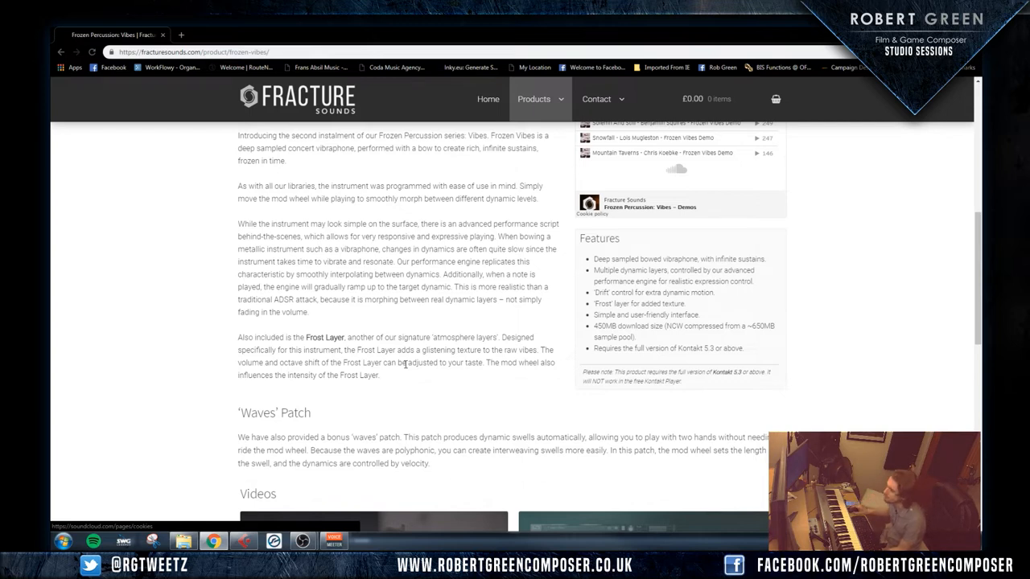
{"action": "scroll", "coordinate": [413, 351], "scroll_direction": "down", "scroll_amount": 1}
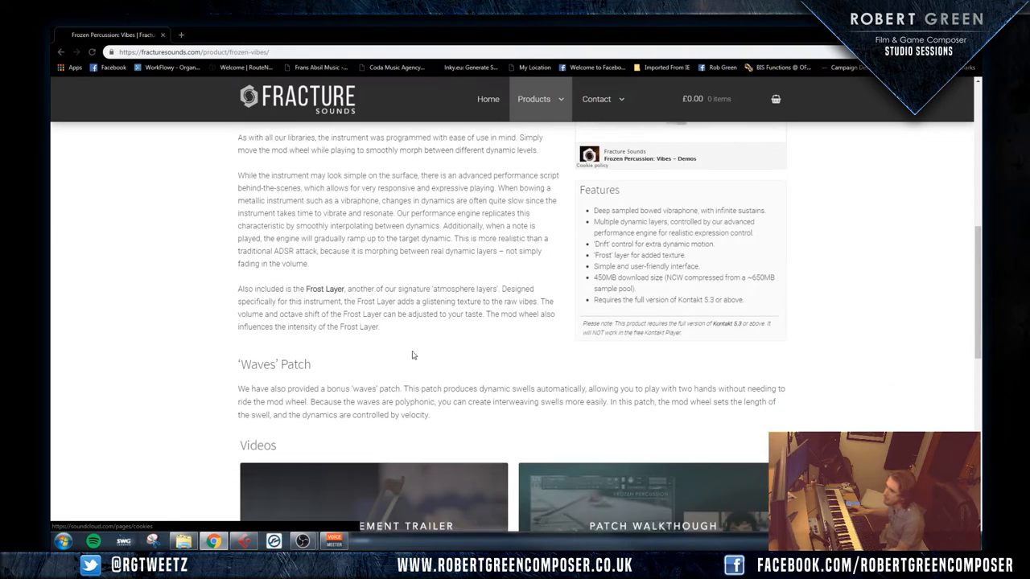
{"action": "scroll", "coordinate": [413, 352], "scroll_direction": "down", "scroll_amount": 1}
{"action": "scroll", "coordinate": [191, 269], "scroll_direction": "down", "scroll_amount": 2}
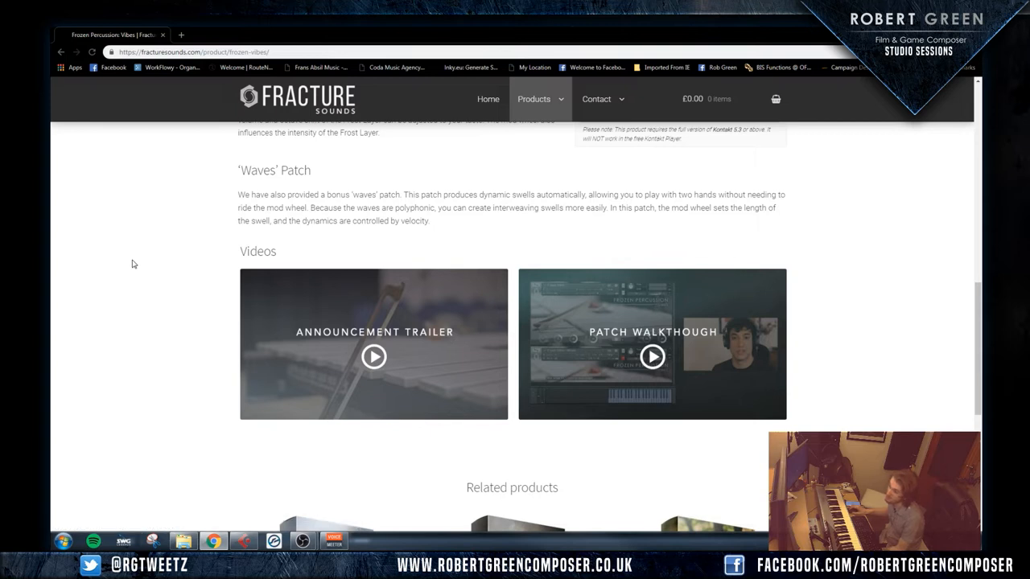
{"action": "scroll", "coordinate": [408, 297], "scroll_direction": "up", "scroll_amount": 3}
{"action": "scroll", "coordinate": [408, 298], "scroll_direction": "up", "scroll_amount": 5}
{"action": "scroll", "coordinate": [187, 315], "scroll_direction": "down", "scroll_amount": 1}
{"action": "scroll", "coordinate": [184, 322], "scroll_direction": "down", "scroll_amount": 1}
{"action": "scroll", "coordinate": [183, 323], "scroll_direction": "up", "scroll_amount": 2}
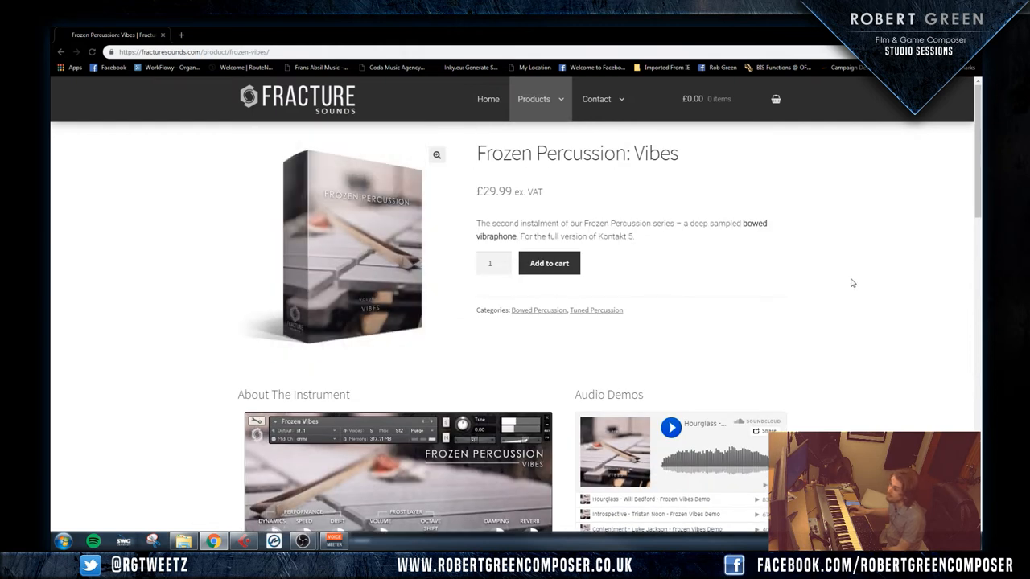
{"action": "scroll", "coordinate": [877, 283], "scroll_direction": "down", "scroll_amount": 2}
{"action": "scroll", "coordinate": [885, 285], "scroll_direction": "down", "scroll_amount": 2}
{"action": "scroll", "coordinate": [885, 288], "scroll_direction": "down", "scroll_amount": 1}
{"action": "scroll", "coordinate": [881, 313], "scroll_direction": "down", "scroll_amount": 2}
{"action": "scroll", "coordinate": [877, 338], "scroll_direction": "down", "scroll_amount": 1}
{"action": "scroll", "coordinate": [874, 364], "scroll_direction": "down", "scroll_amount": 1}
{"action": "scroll", "coordinate": [840, 416], "scroll_direction": "down", "scroll_amount": 1}
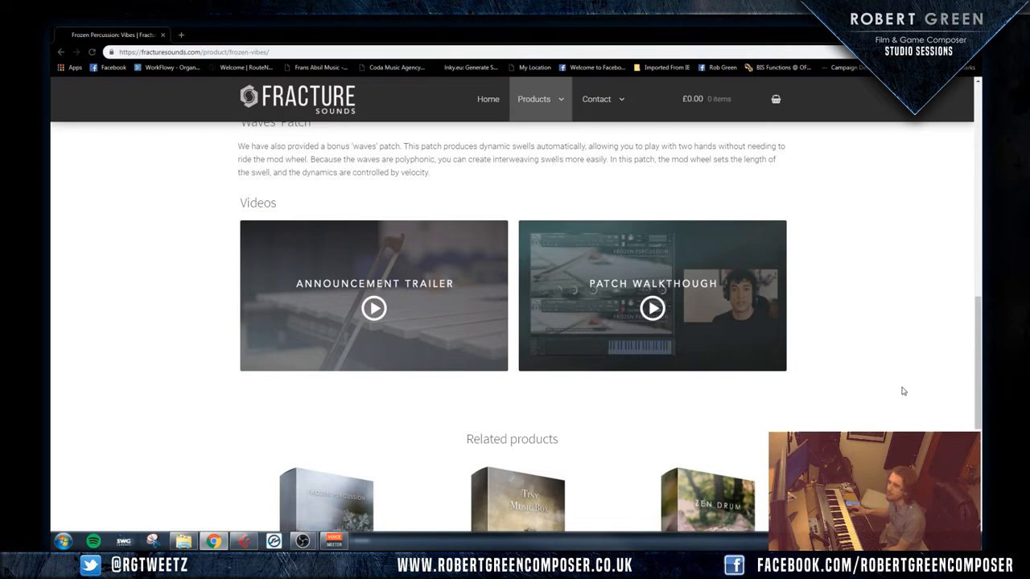
{"action": "scroll", "coordinate": [883, 368], "scroll_direction": "down", "scroll_amount": 1}
{"action": "scroll", "coordinate": [883, 367], "scroll_direction": "down", "scroll_amount": 2}
{"action": "scroll", "coordinate": [883, 367], "scroll_direction": "up", "scroll_amount": 1}
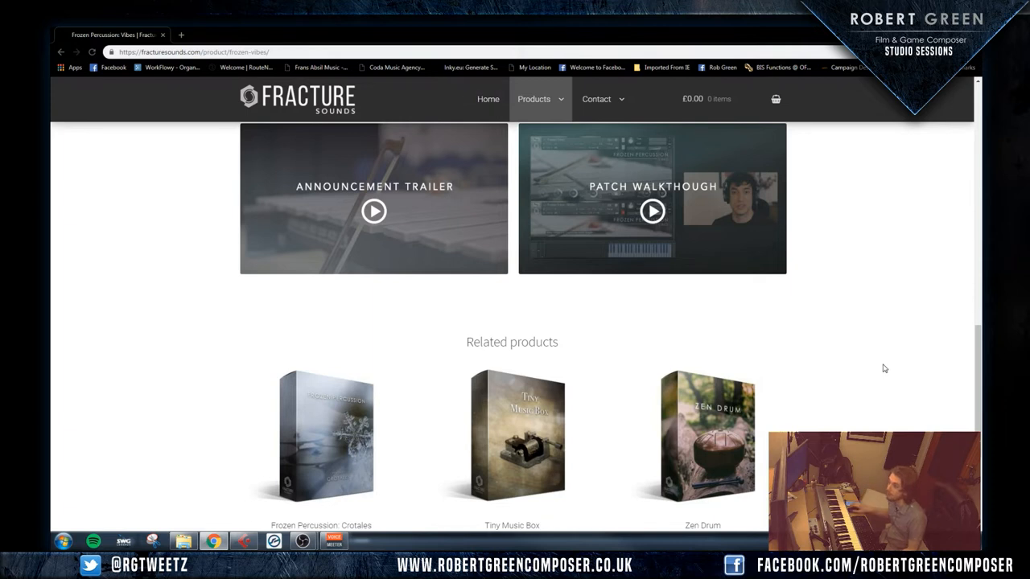
{"action": "scroll", "coordinate": [884, 368], "scroll_direction": "up", "scroll_amount": 3}
{"action": "scroll", "coordinate": [883, 367], "scroll_direction": "up", "scroll_amount": 1}
{"action": "scroll", "coordinate": [884, 368], "scroll_direction": "down", "scroll_amount": 1}
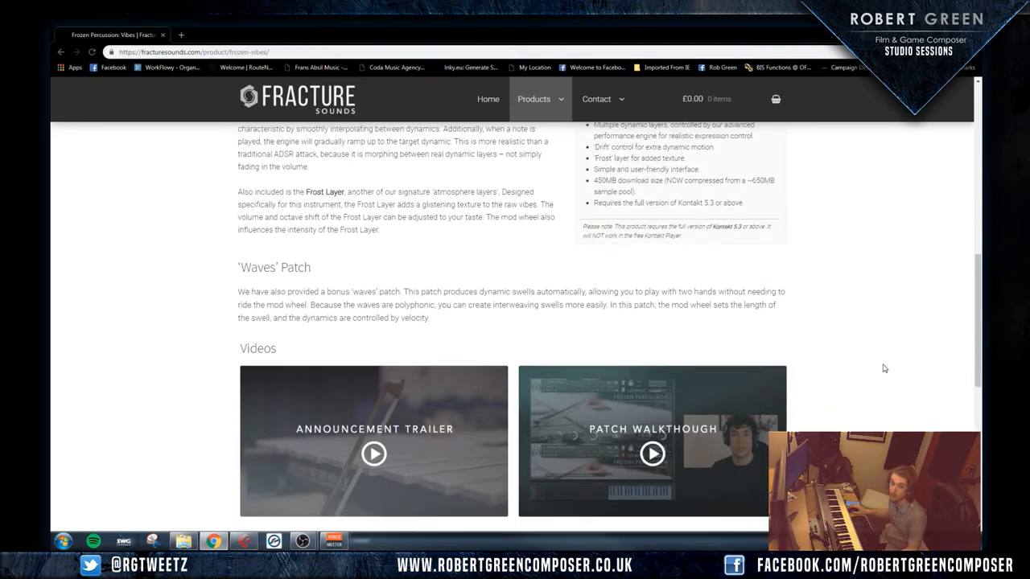
{"action": "scroll", "coordinate": [883, 368], "scroll_direction": "down", "scroll_amount": 1}
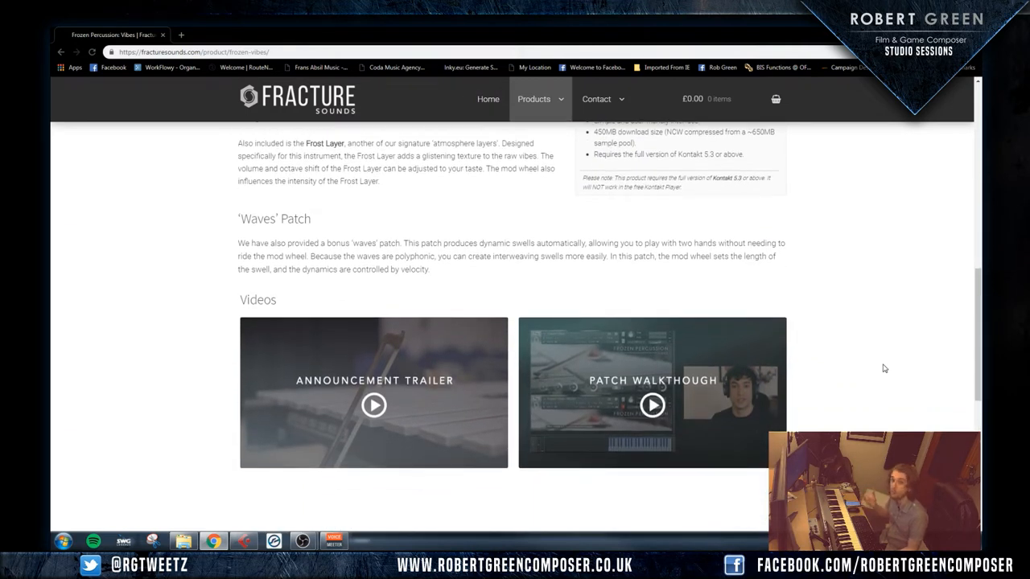
{"action": "scroll", "coordinate": [877, 370], "scroll_direction": "down", "scroll_amount": 3}
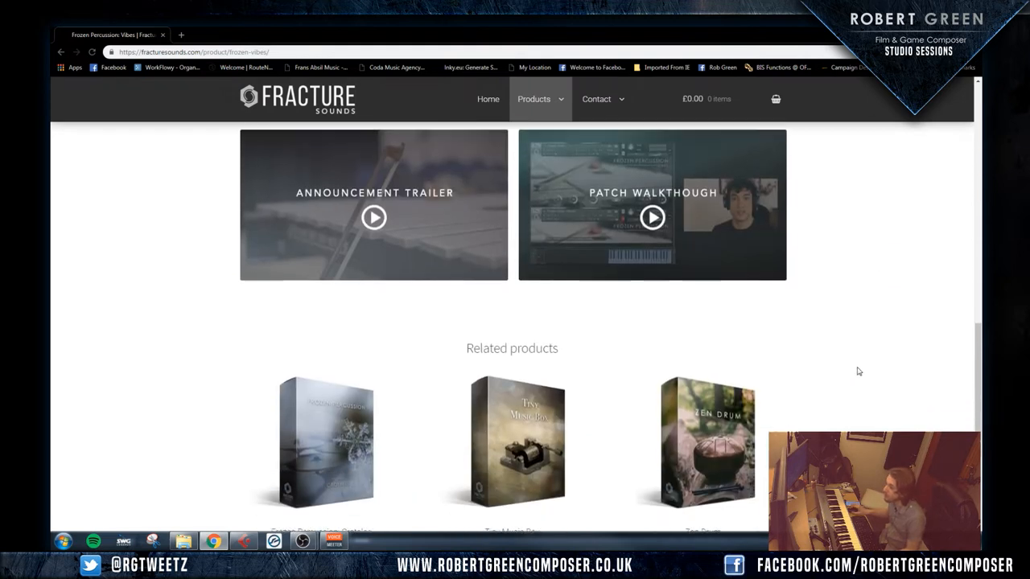
{"action": "scroll", "coordinate": [857, 370], "scroll_direction": "up", "scroll_amount": 1}
{"action": "scroll", "coordinate": [857, 370], "scroll_direction": "up", "scroll_amount": 1}
{"action": "scroll", "coordinate": [856, 370], "scroll_direction": "down", "scroll_amount": 1}
{"action": "scroll", "coordinate": [856, 370], "scroll_direction": "down", "scroll_amount": 2}
{"action": "scroll", "coordinate": [856, 371], "scroll_direction": "up", "scroll_amount": 2}
{"action": "scroll", "coordinate": [856, 370], "scroll_direction": "up", "scroll_amount": 1}
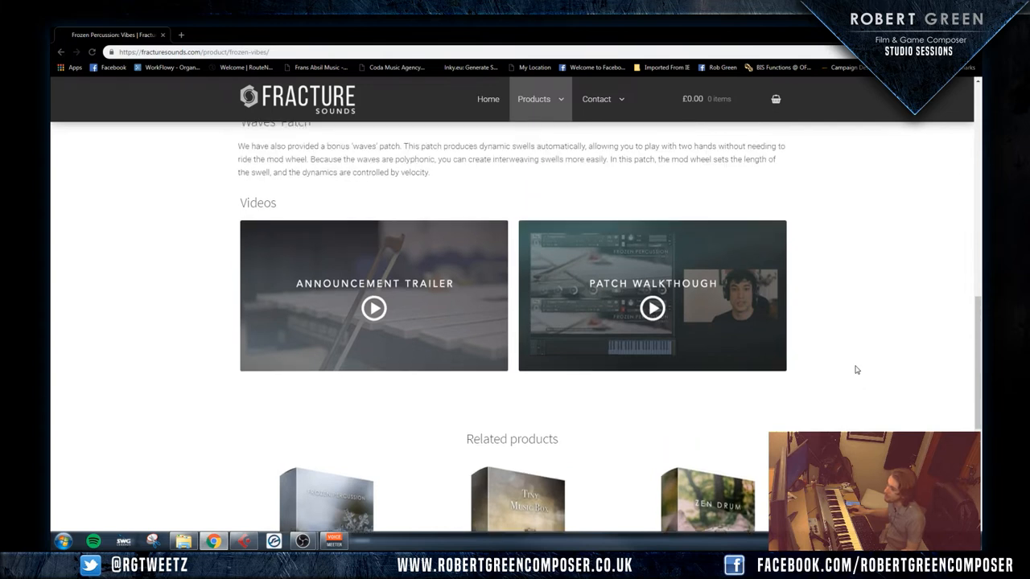
{"action": "scroll", "coordinate": [855, 368], "scroll_direction": "down", "scroll_amount": 2}
{"action": "scroll", "coordinate": [855, 369], "scroll_direction": "down", "scroll_amount": 1}
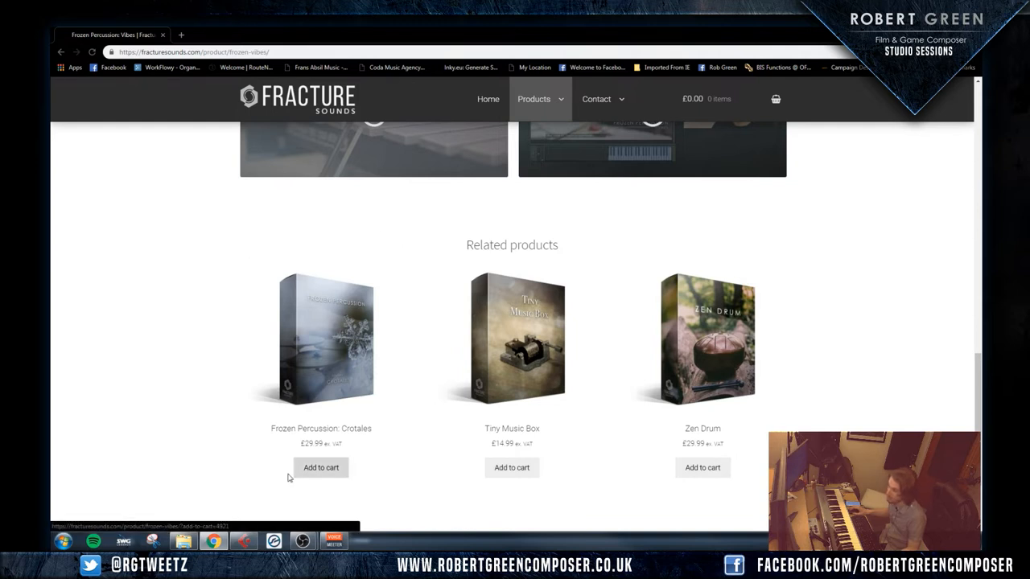
{"action": "scroll", "coordinate": [900, 428], "scroll_direction": "down", "scroll_amount": 2}
{"action": "scroll", "coordinate": [857, 423], "scroll_direction": "up", "scroll_amount": 1}
{"action": "scroll", "coordinate": [857, 423], "scroll_direction": "up", "scroll_amount": 4}
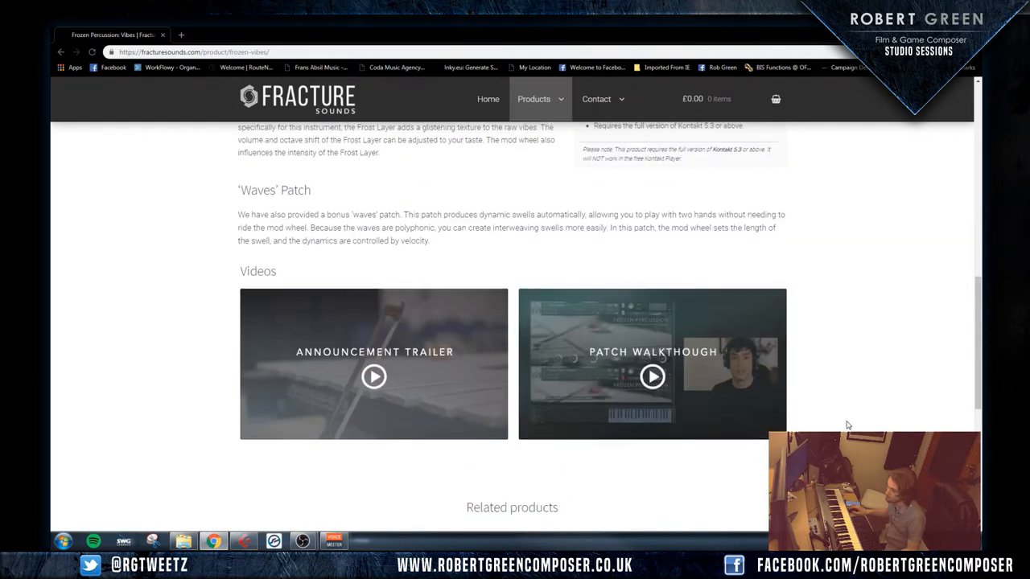
{"action": "scroll", "coordinate": [856, 424], "scroll_direction": "up", "scroll_amount": 8}
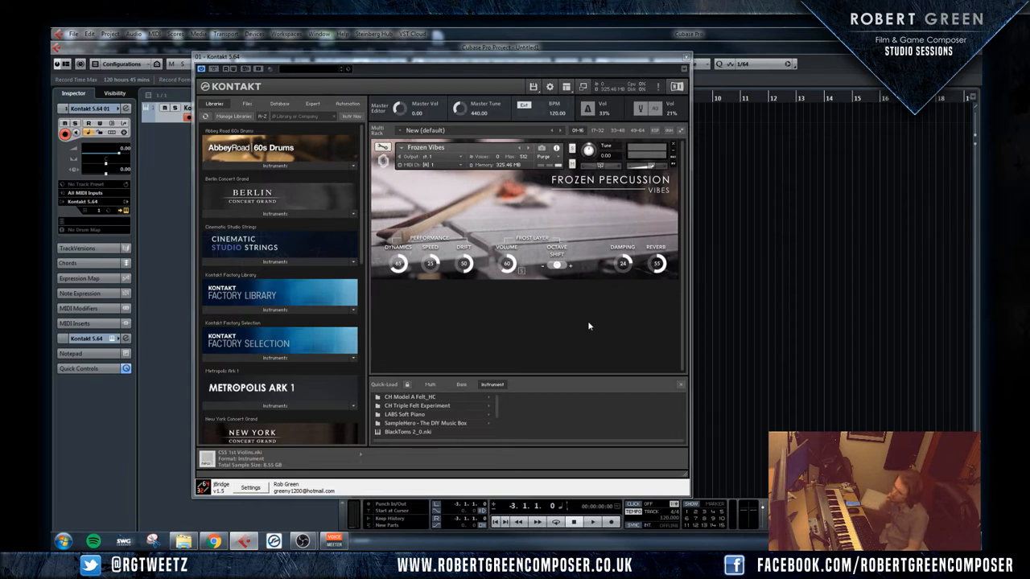
{"action": "left_click", "coordinate": [214, 540]}
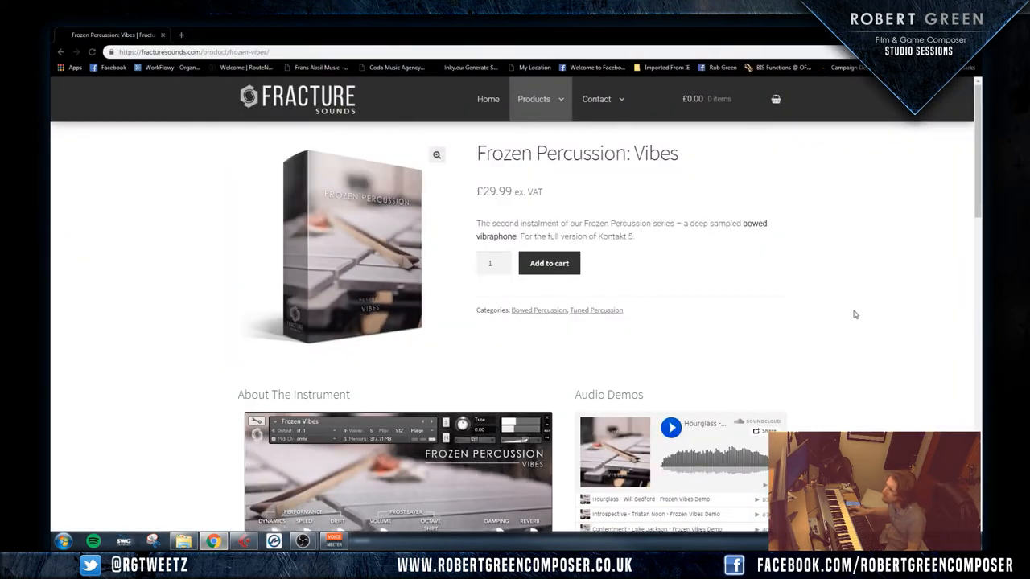
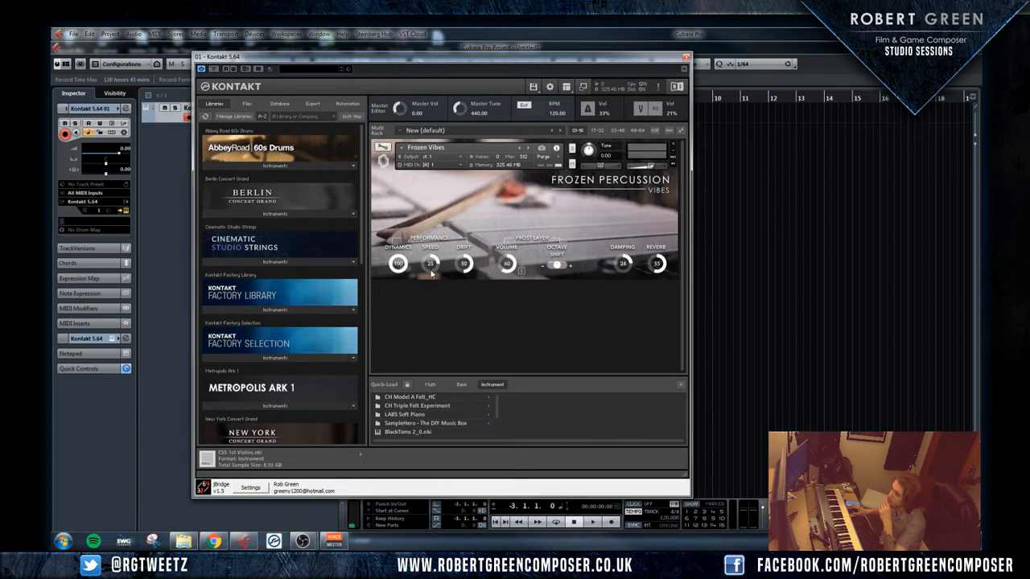
Raise the Vibes Speed knob from 25 to 100 and pull Dynamics slightly below 100
{"action": "left_click_drag", "start_coordinate": [431, 274], "coordinate": [434, 216]}
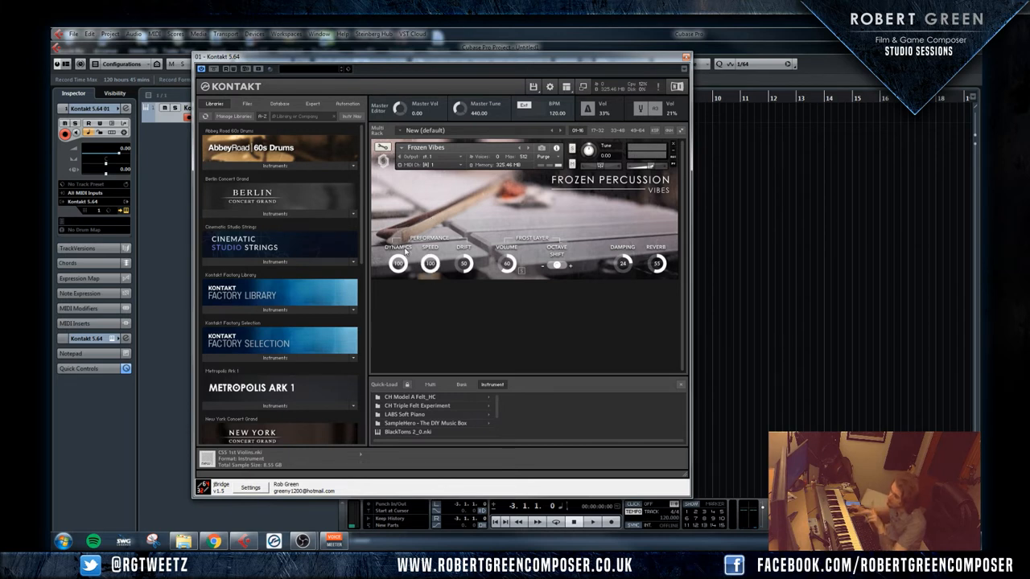
{"action": "left_click_drag", "start_coordinate": [396, 265], "coordinate": [392, 284]}
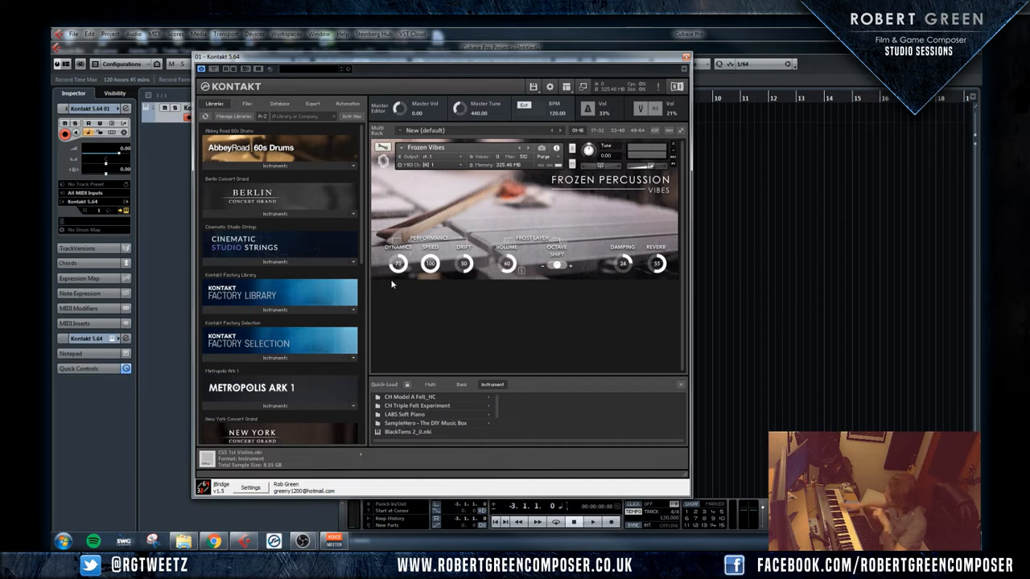
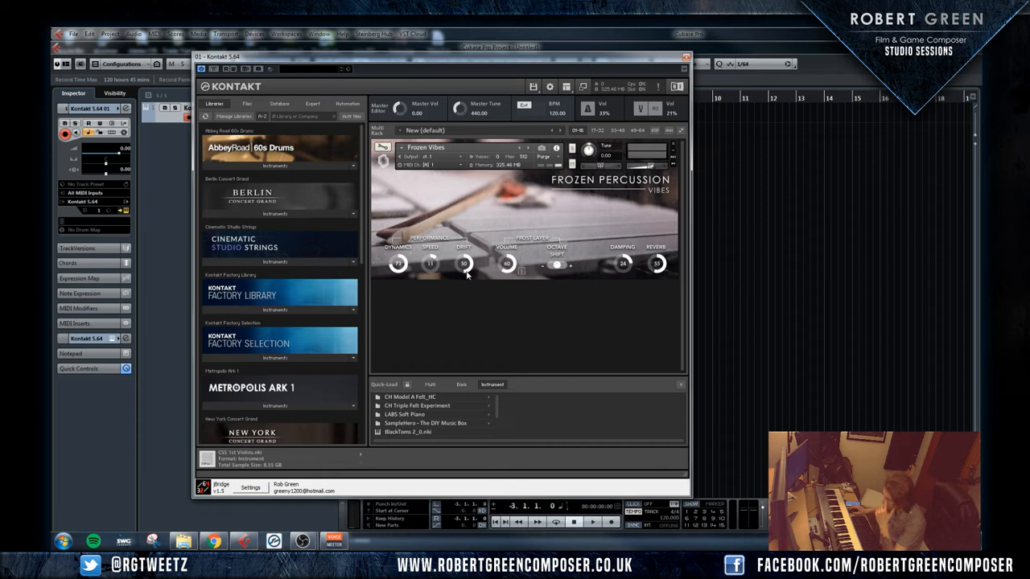
Push the Frozen Vibes Drift knob up to 100, then settle it at about 77
{"action": "left_click_drag", "start_coordinate": [467, 275], "coordinate": [471, 255]}
{"action": "left_click_drag", "start_coordinate": [472, 255], "coordinate": [477, 236]}
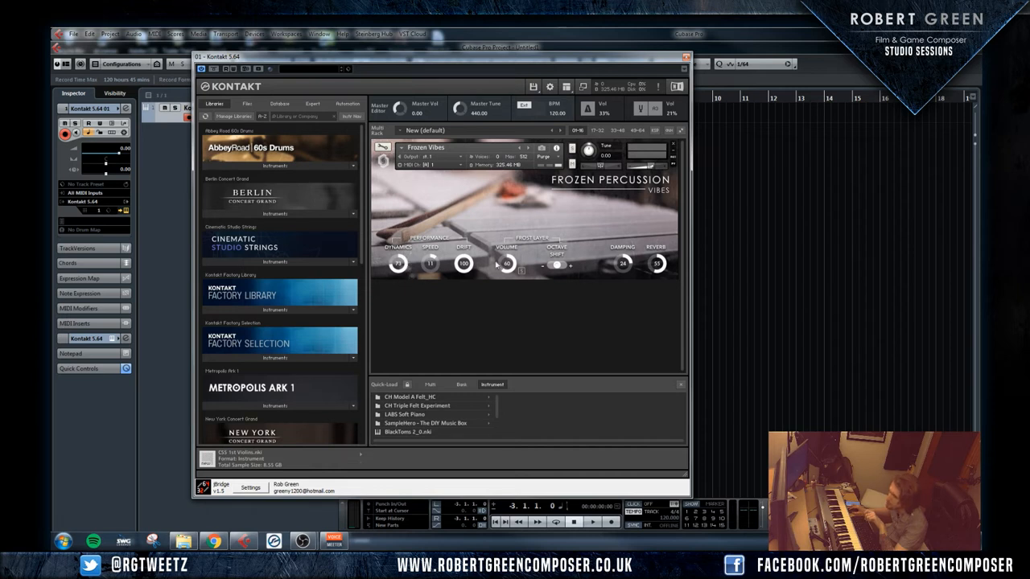
{"action": "left_click_drag", "start_coordinate": [463, 263], "coordinate": [456, 280]}
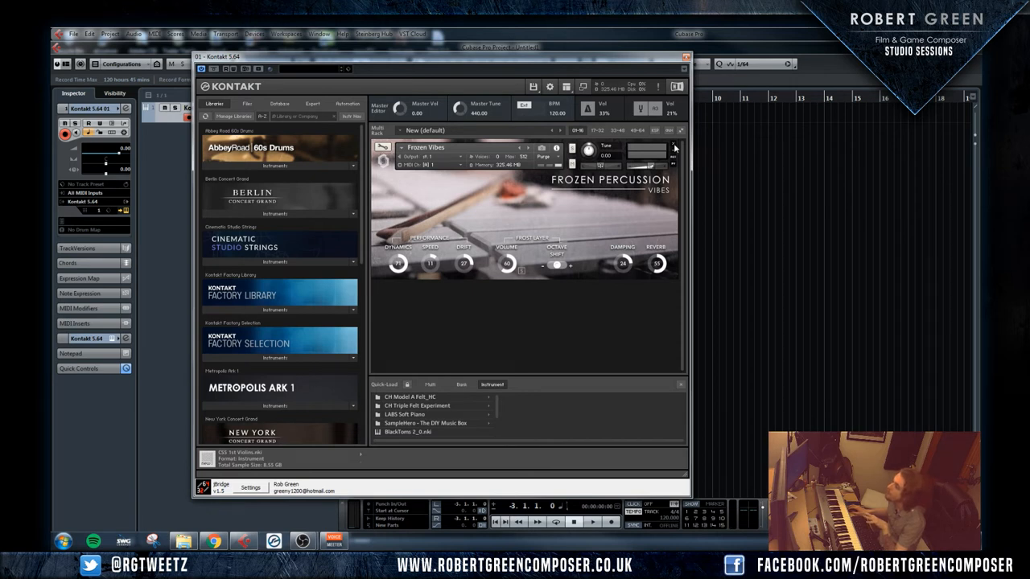
Discard the unsaved Frozen Vibes changes and load Frozen Vibes - Waves.nki from the Quick-Load browser
{"action": "left_click", "coordinate": [674, 145]}
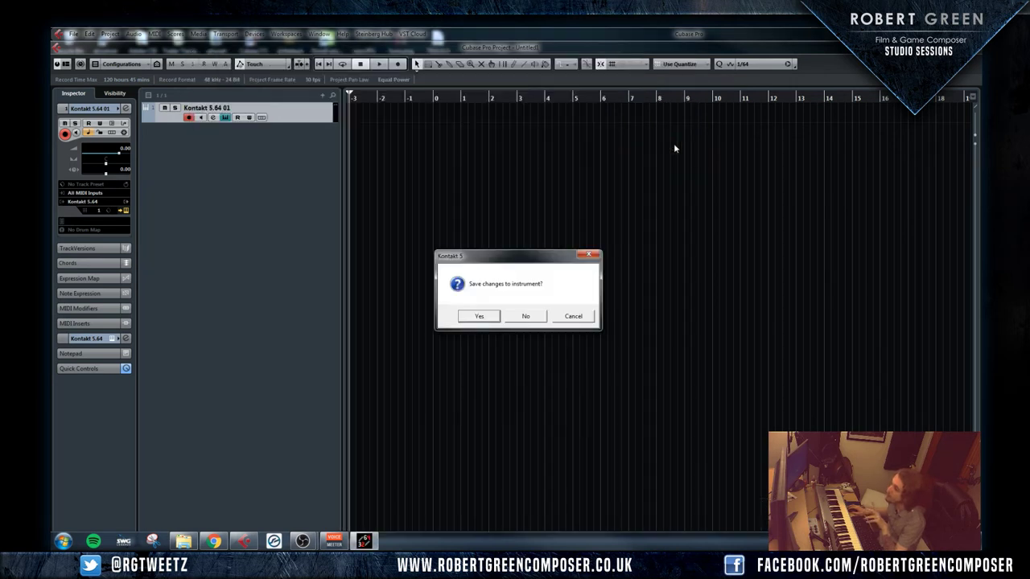
{"action": "left_click", "coordinate": [526, 317]}
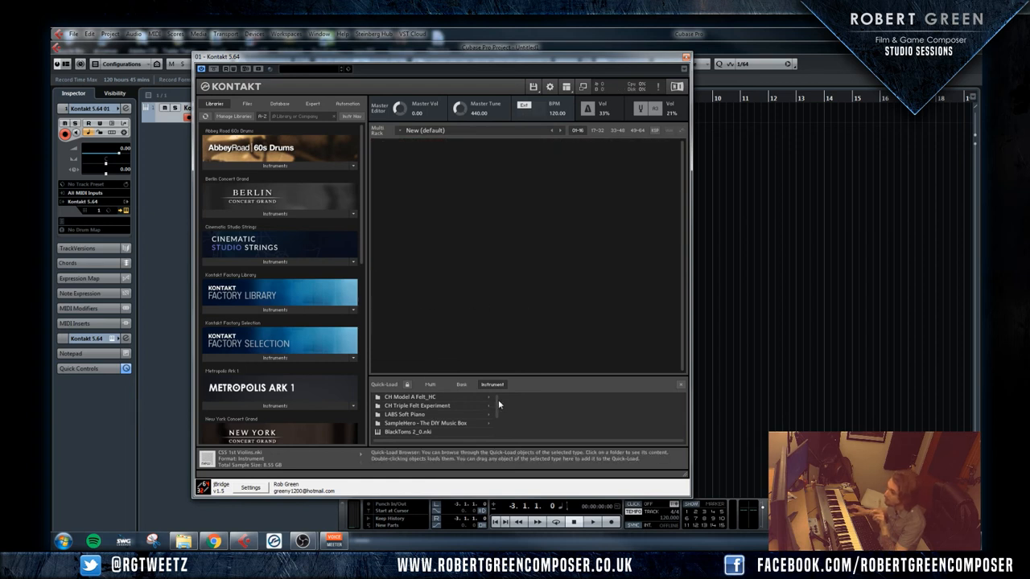
{"action": "scroll", "coordinate": [498, 406], "scroll_direction": "down", "scroll_amount": 3}
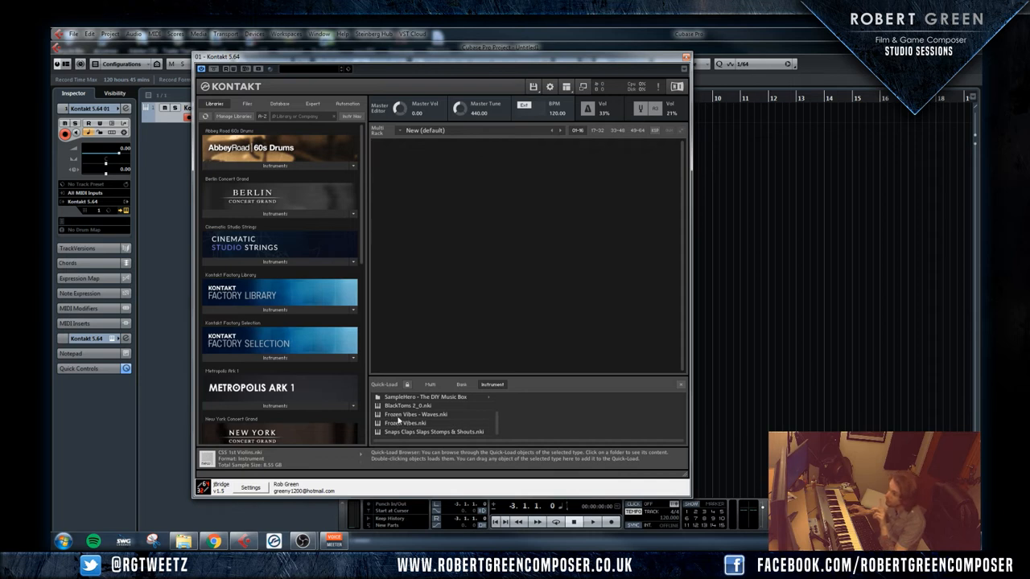
{"action": "double_click", "coordinate": [427, 415]}
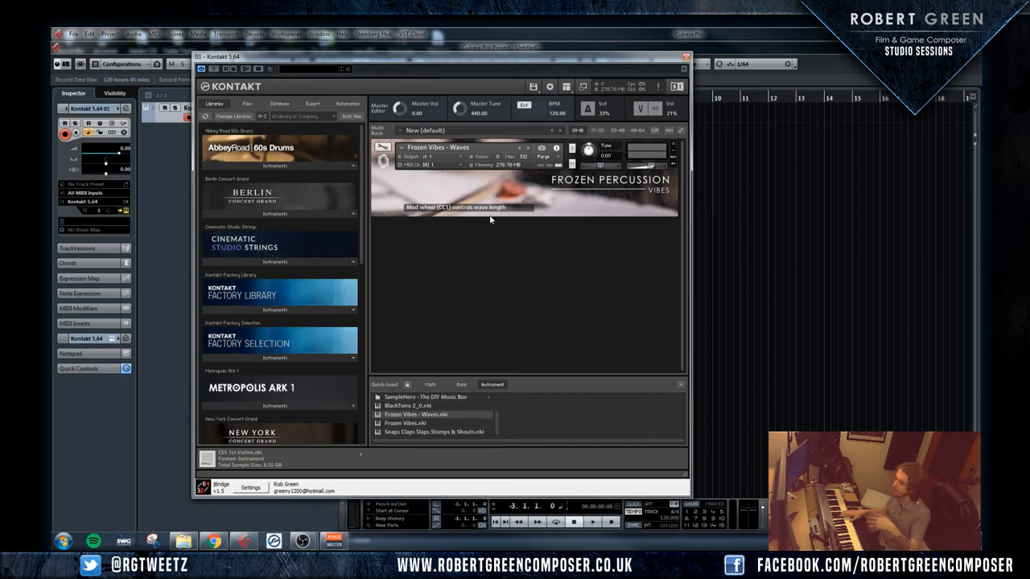
Load Berlin Concert Grand.nki into the rack and set both instruments' MIDI channel to omni
{"action": "left_click", "coordinate": [327, 214]}
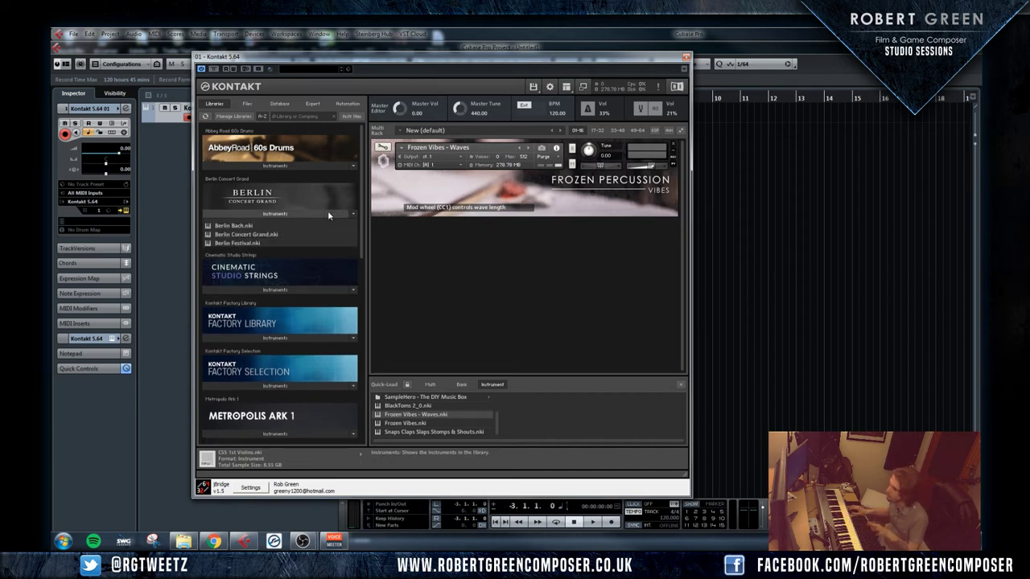
{"action": "double_click", "coordinate": [290, 235]}
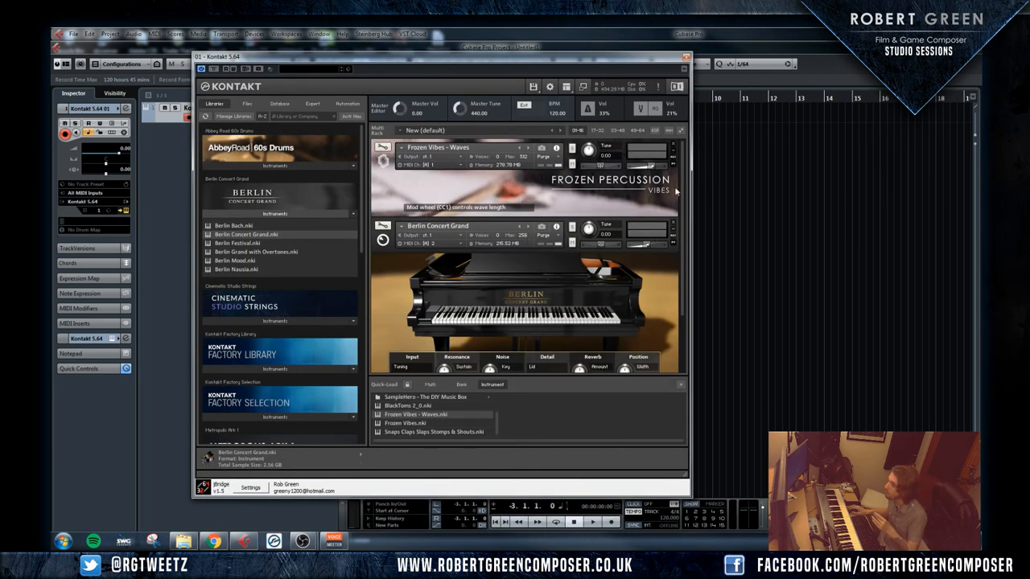
{"action": "left_click_drag", "start_coordinate": [682, 187], "coordinate": [684, 227]}
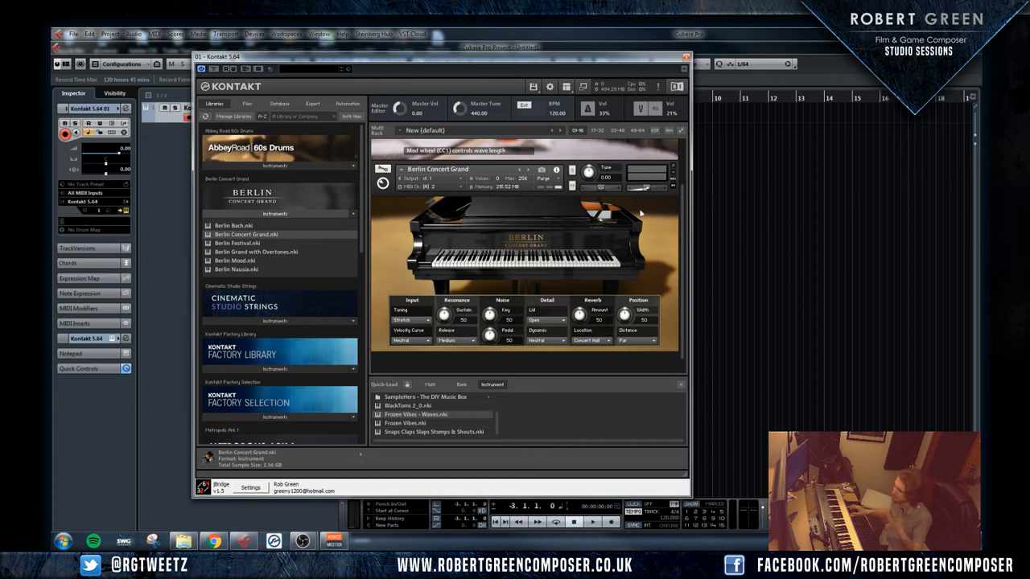
{"action": "left_click", "coordinate": [451, 187]}
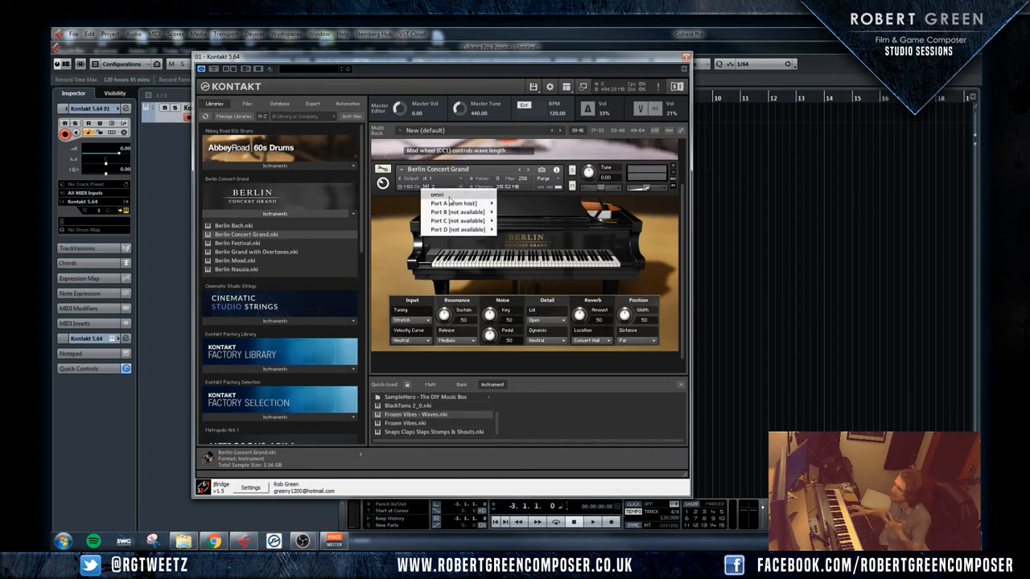
{"action": "left_click", "coordinate": [451, 197]}
{"action": "left_click_drag", "start_coordinate": [685, 253], "coordinate": [683, 199]}
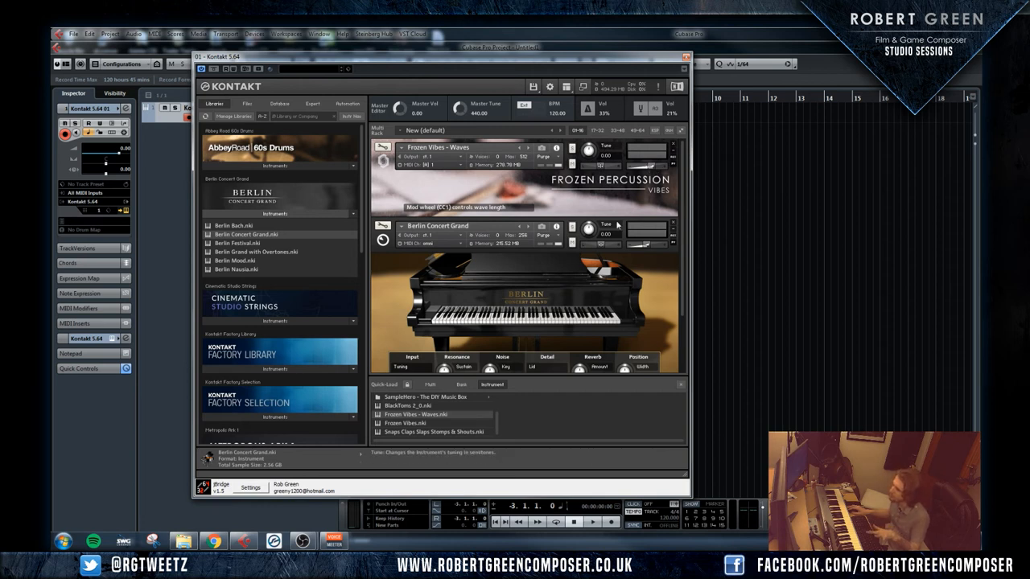
{"action": "left_click", "coordinate": [428, 165]}
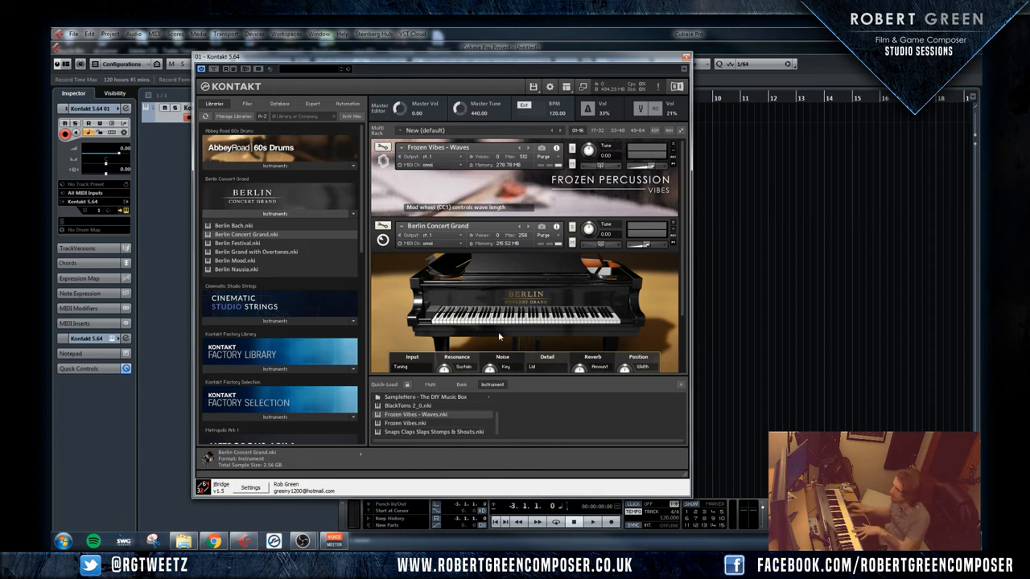
Solo Frozen Vibes, then Berlin Concert Grand, and raise the piano's volume to about 0.8
{"action": "left_click", "coordinate": [572, 149]}
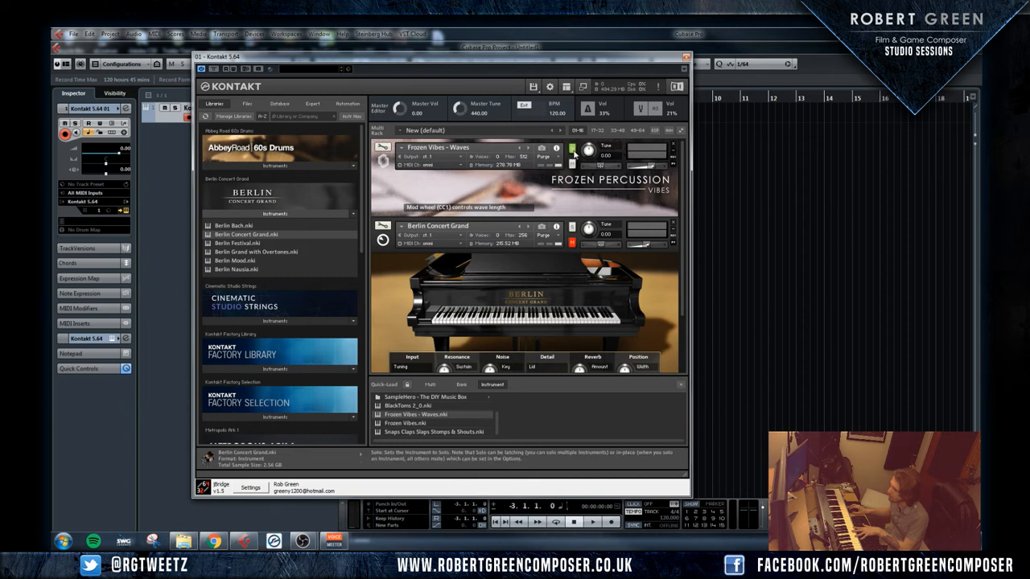
{"action": "left_click", "coordinate": [572, 229]}
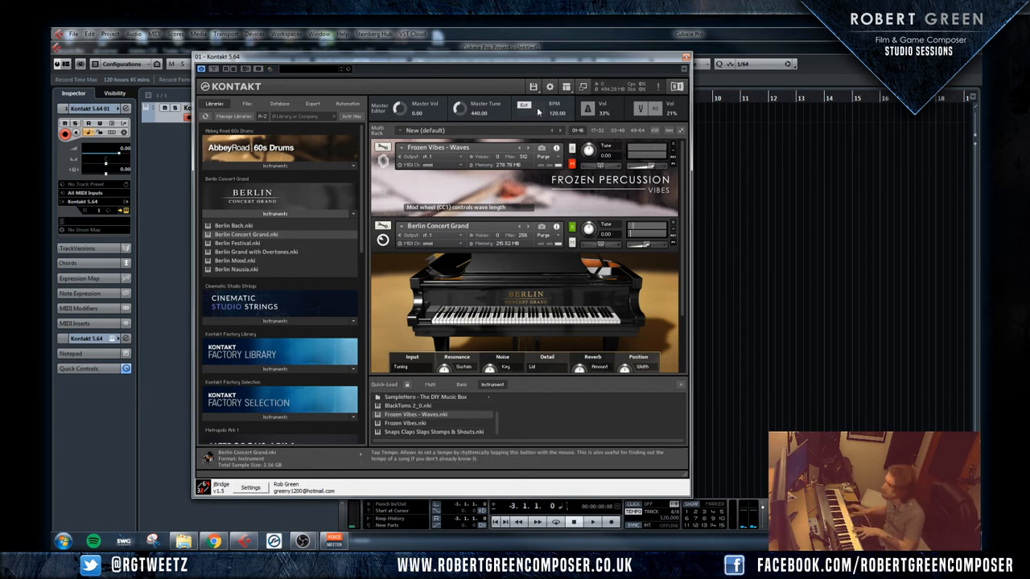
{"action": "left_click_drag", "start_coordinate": [646, 249], "coordinate": [651, 248]}
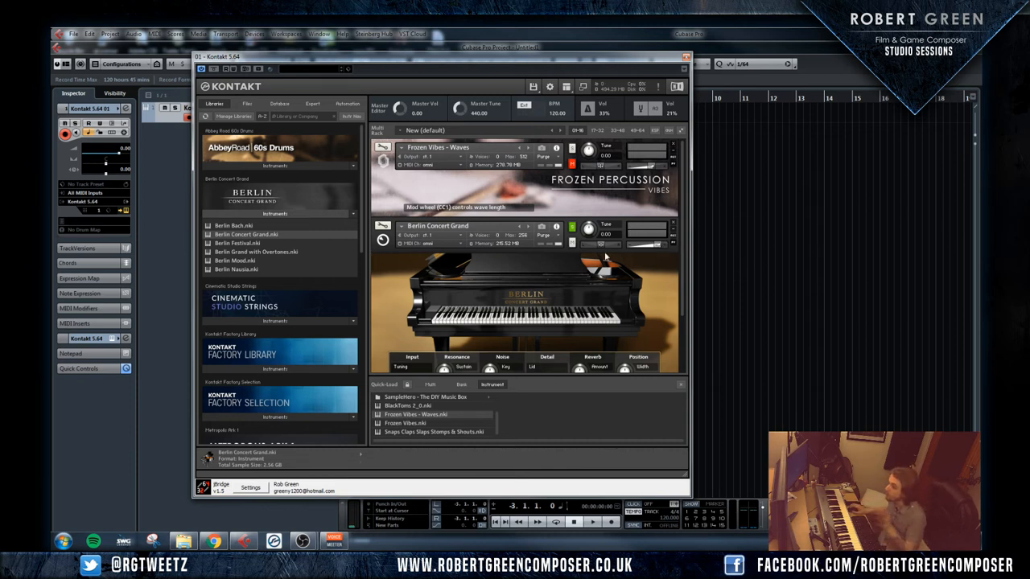
{"action": "mouse_move", "coordinate": [687, 226]}
{"action": "left_mouse_down"}
{"action": "mouse_move", "coordinate": [684, 244]}
{"action": "mouse_move", "coordinate": [684, 207]}
{"action": "left_mouse_up"}
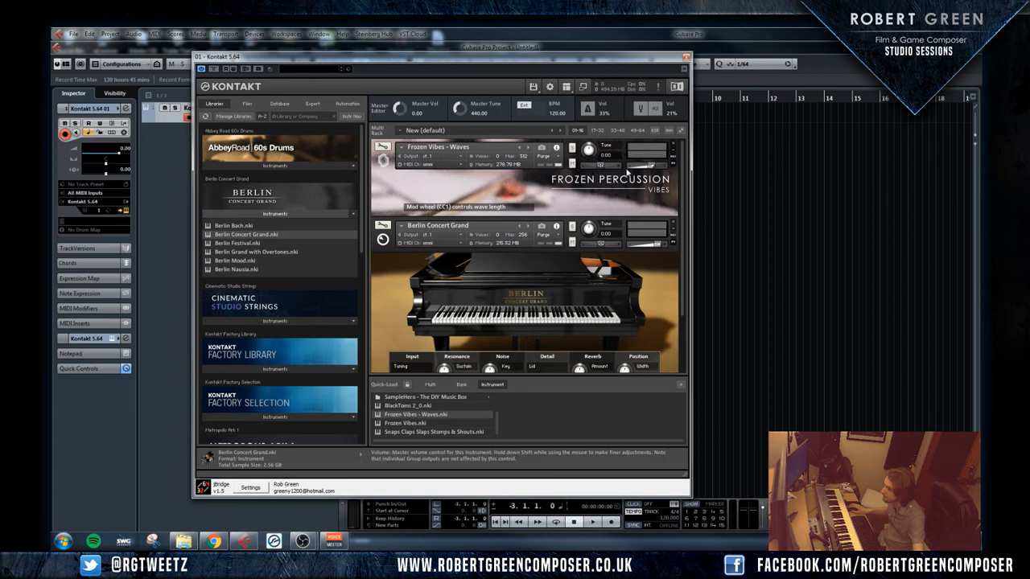
Move Frozen Vibes below Berlin, drop its volume to -15 and set the piano's Reverb Amount to 100
{"action": "left_click_drag", "start_coordinate": [650, 173], "coordinate": [571, 341]}
{"action": "scroll", "coordinate": [571, 341], "scroll_direction": "down", "scroll_amount": 2}
{"action": "scroll", "coordinate": [571, 341], "scroll_direction": "down", "scroll_amount": 2}
{"action": "left_click_drag", "start_coordinate": [653, 300], "coordinate": [643, 306]}
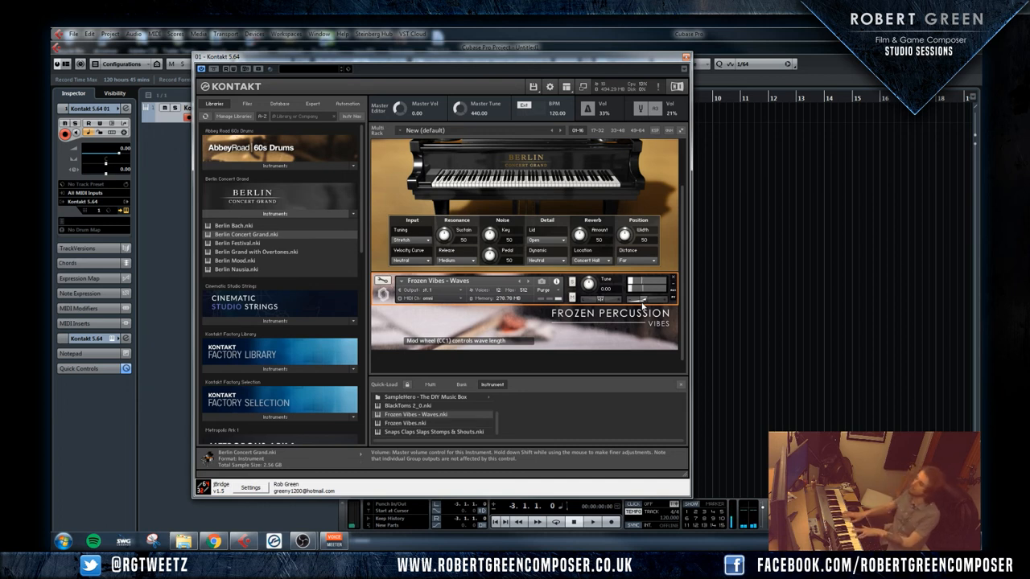
{"action": "left_click_drag", "start_coordinate": [642, 304], "coordinate": [639, 304]}
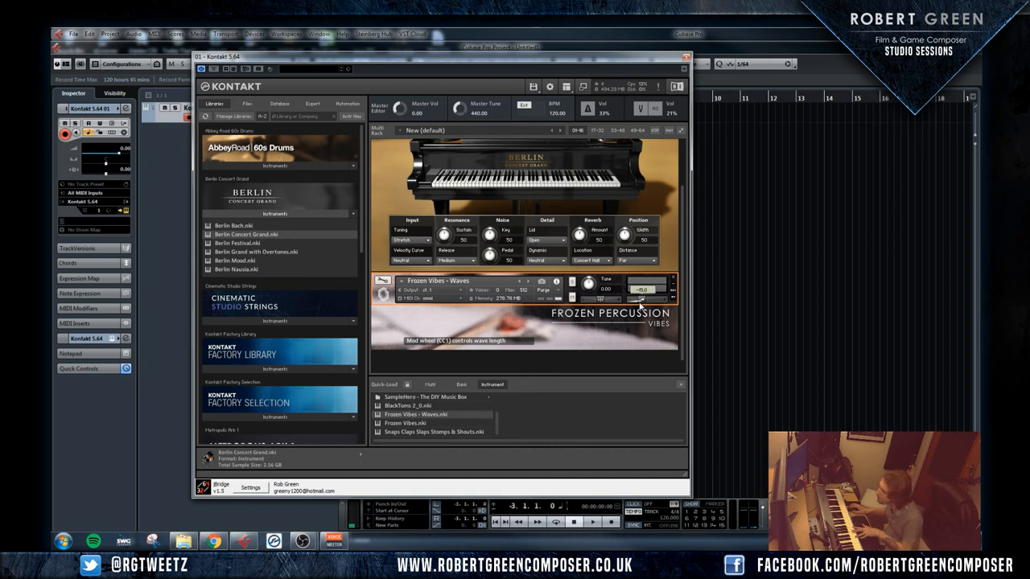
{"action": "left_click_drag", "start_coordinate": [679, 261], "coordinate": [680, 222]}
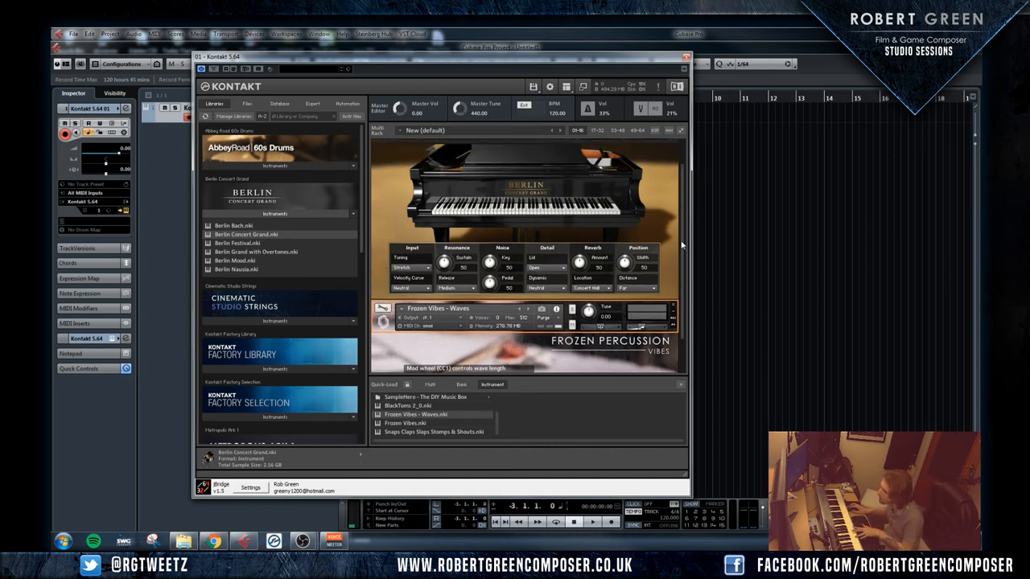
{"action": "mouse_move", "coordinate": [579, 298]}
{"action": "left_mouse_down"}
{"action": "mouse_move", "coordinate": [612, 325]}
{"action": "mouse_move", "coordinate": [618, 234]}
{"action": "left_mouse_up"}
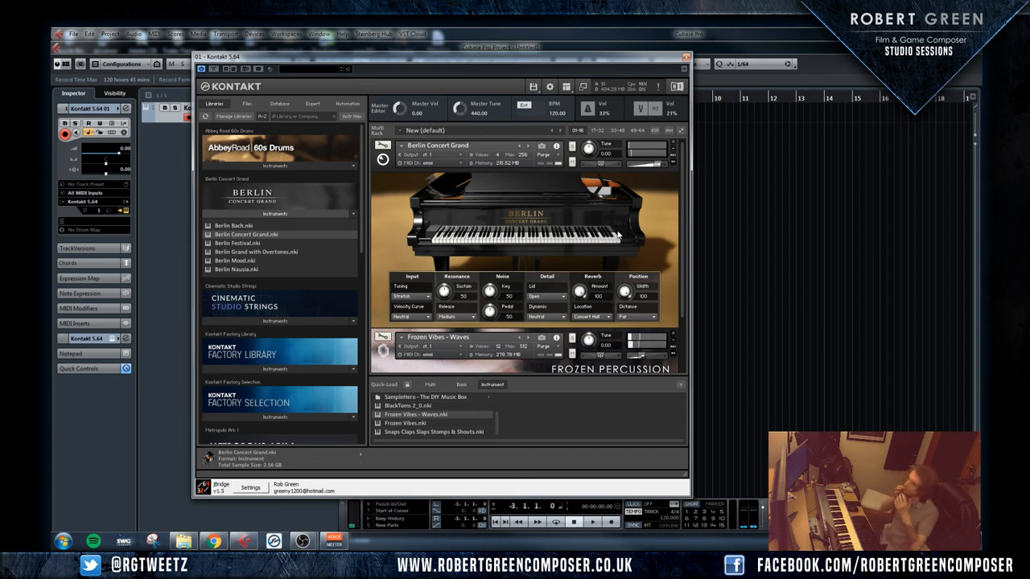
Bring Frozen Vibes - Waves' volume back up to about -8.8 dB
{"action": "left_click", "coordinate": [642, 357]}
{"action": "left_click_drag", "start_coordinate": [643, 357], "coordinate": [647, 356]}
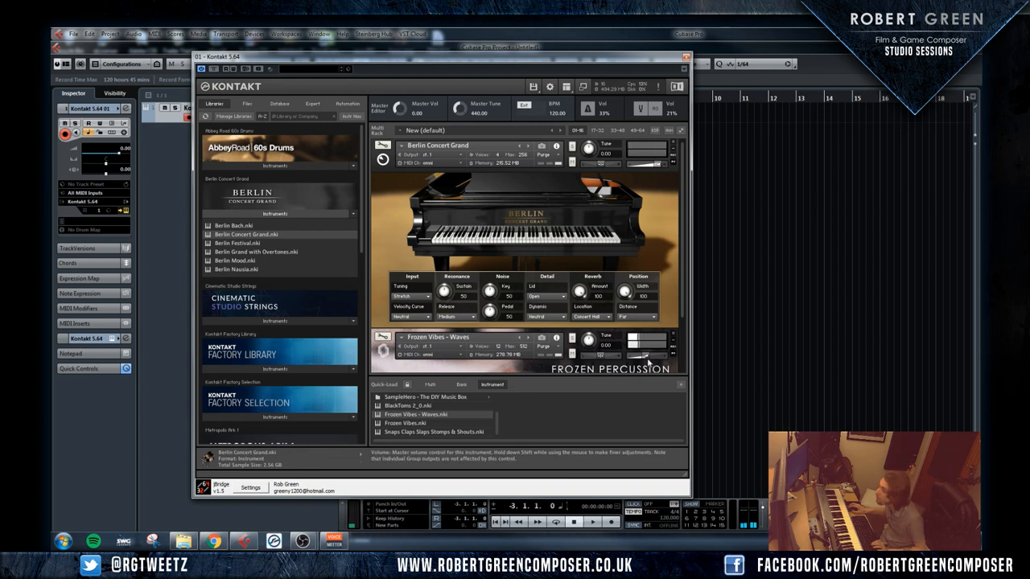
{"action": "left_click_drag", "start_coordinate": [646, 358], "coordinate": [643, 363]}
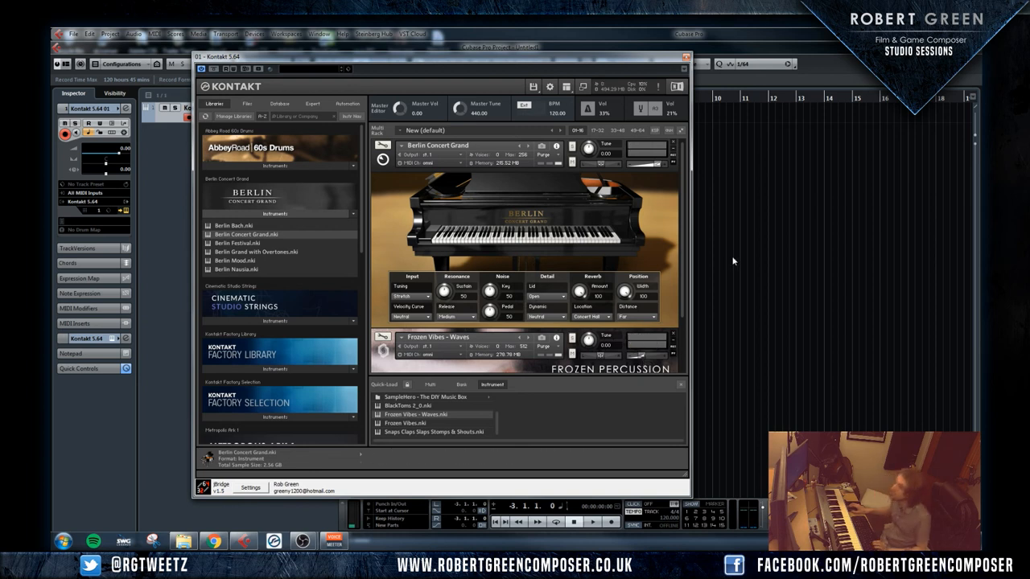